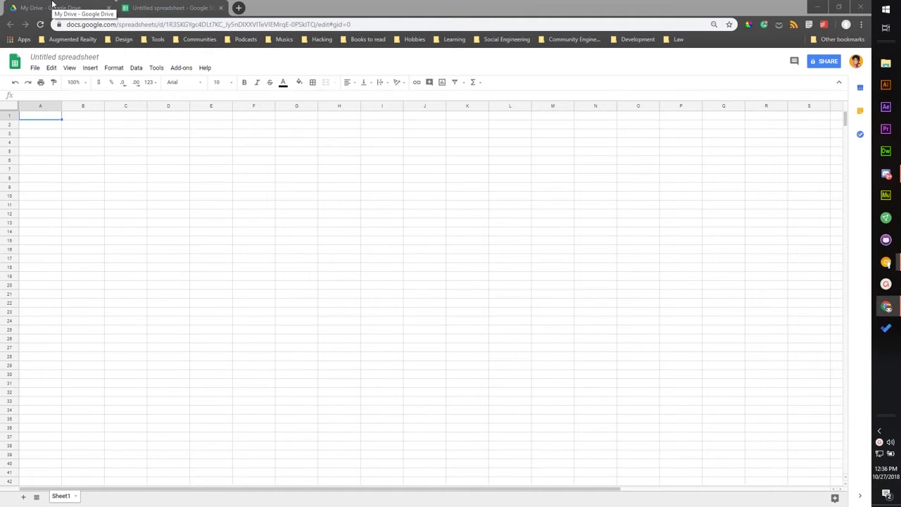
Step: Show the Google Sheets option among Google Drive's new-file choices, and return to the untitled spreadsheet
{"action": "left_click", "coordinate": [52, 6]}
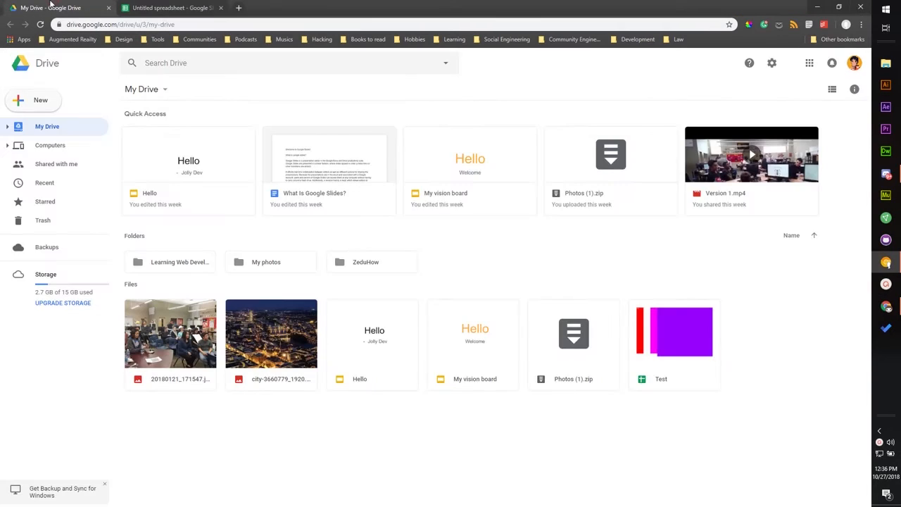
{"action": "left_click", "coordinate": [36, 101]}
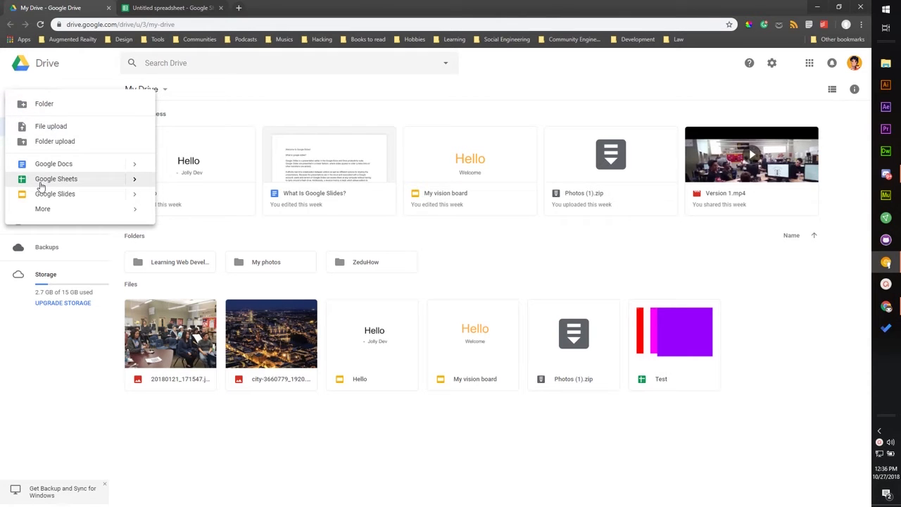
{"action": "left_click", "coordinate": [172, 7]}
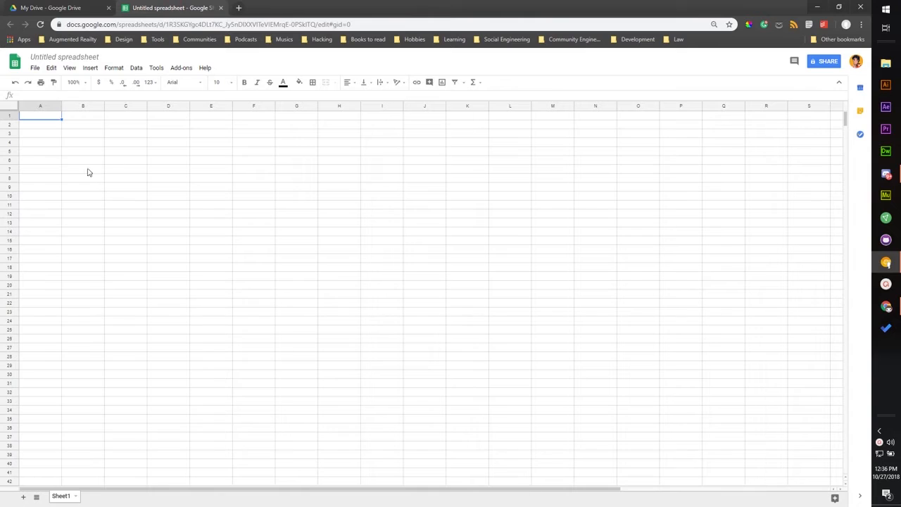
Step: Rename the untitled spreadsheet as Test
{"action": "left_click", "coordinate": [50, 56]}
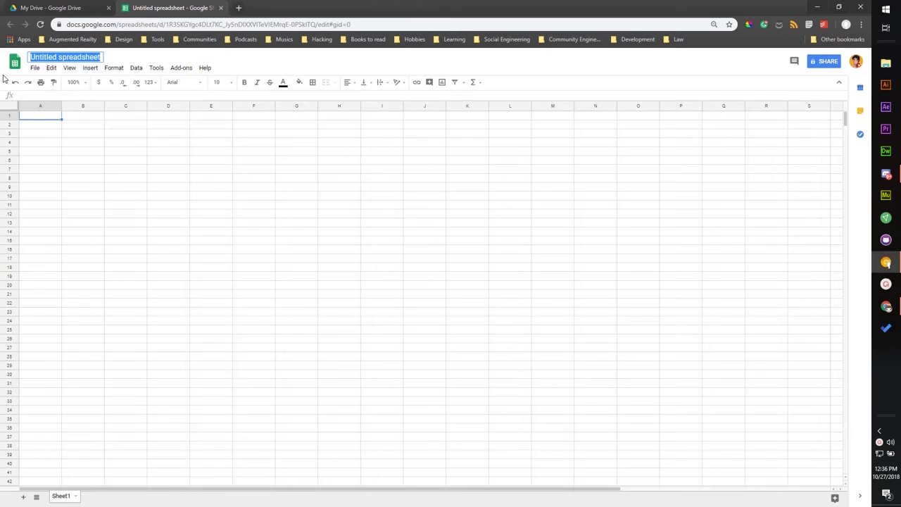
{"action": "key", "text": "BackSpace"}
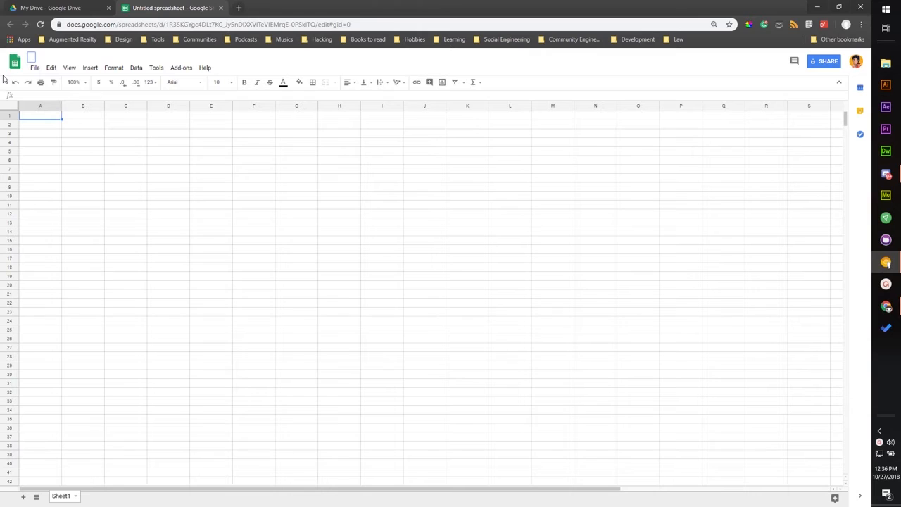
{"action": "type", "text": "Test"}
{"action": "left_click", "coordinate": [79, 145]}
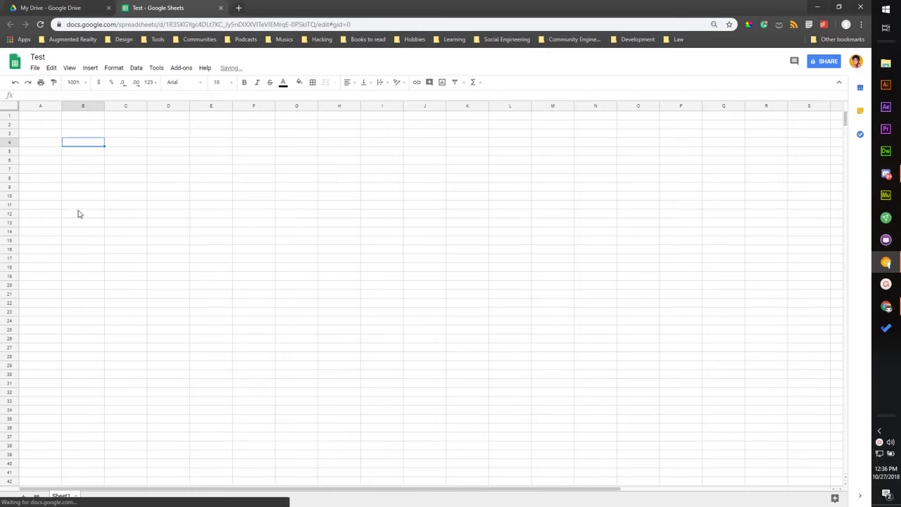
{"action": "left_click", "coordinate": [39, 117]}
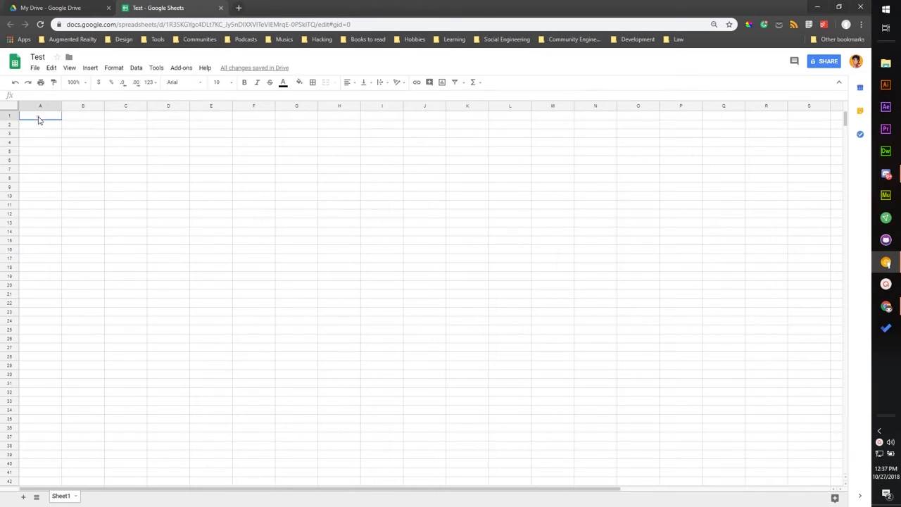
{"action": "left_click", "coordinate": [81, 118]}
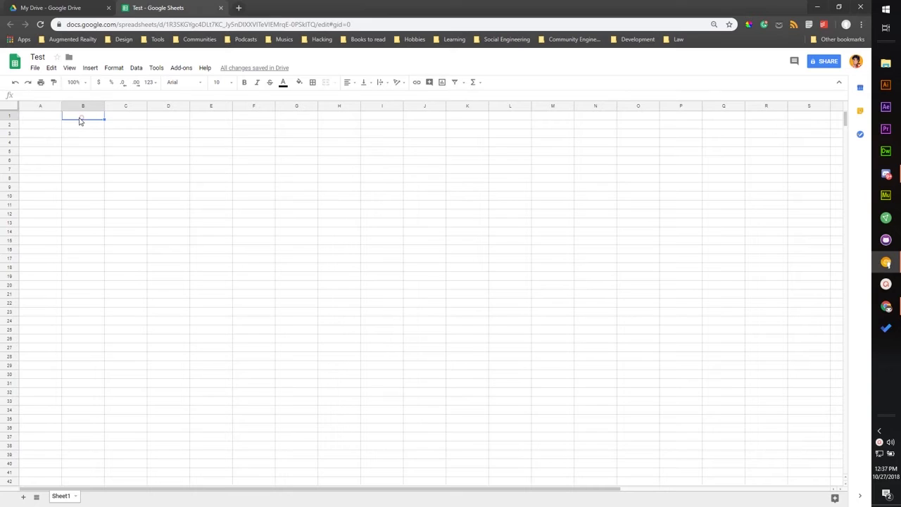
{"action": "left_click", "coordinate": [40, 116]}
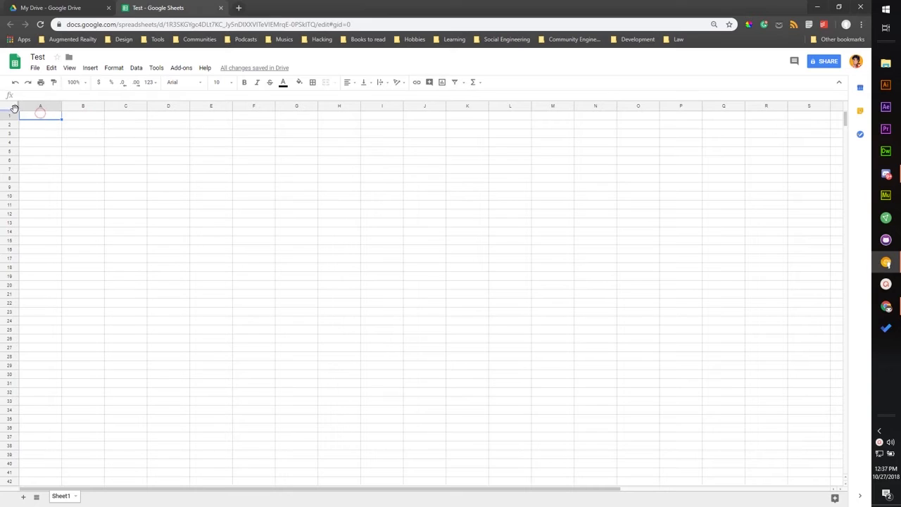
{"action": "left_click", "coordinate": [77, 119]}
{"action": "left_click", "coordinate": [121, 117]}
{"action": "left_click", "coordinate": [127, 154]}
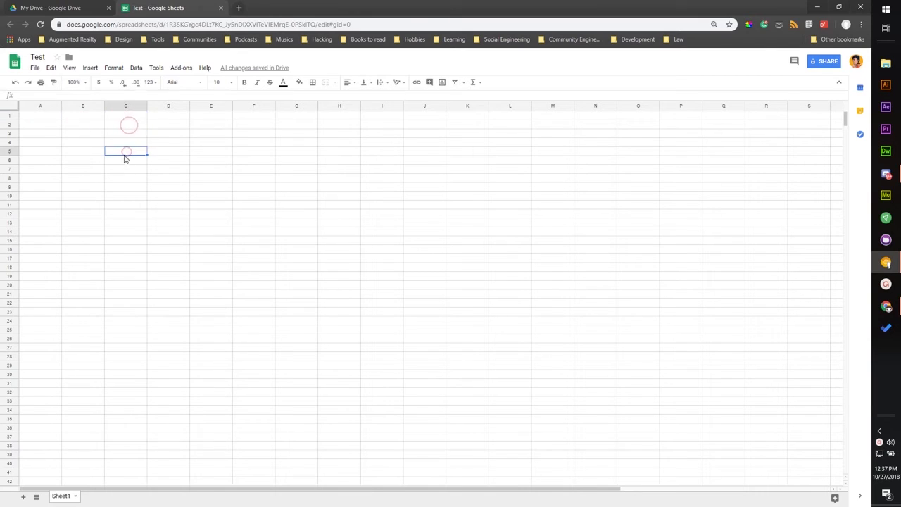
{"action": "left_click", "coordinate": [49, 145]}
{"action": "left_click", "coordinate": [41, 134]}
{"action": "left_click", "coordinate": [42, 125]}
{"action": "left_click", "coordinate": [42, 117]}
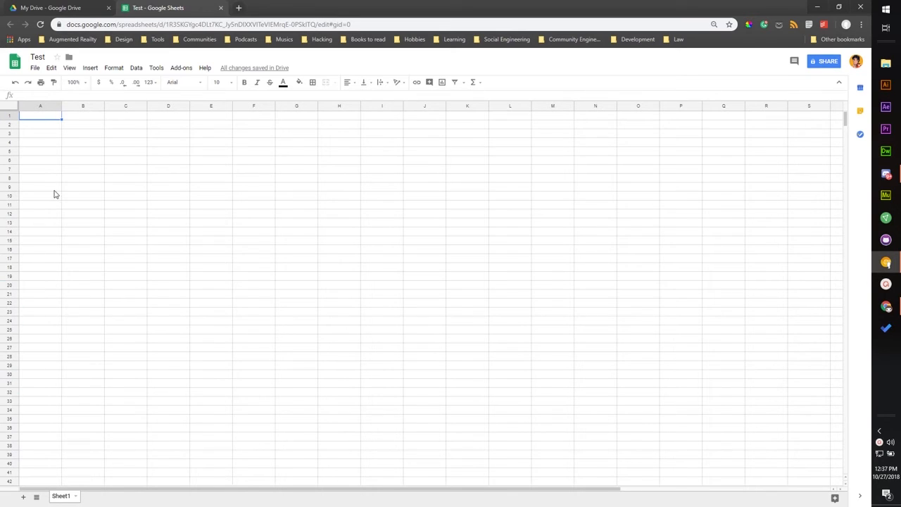
{"action": "left_click", "coordinate": [78, 118]}
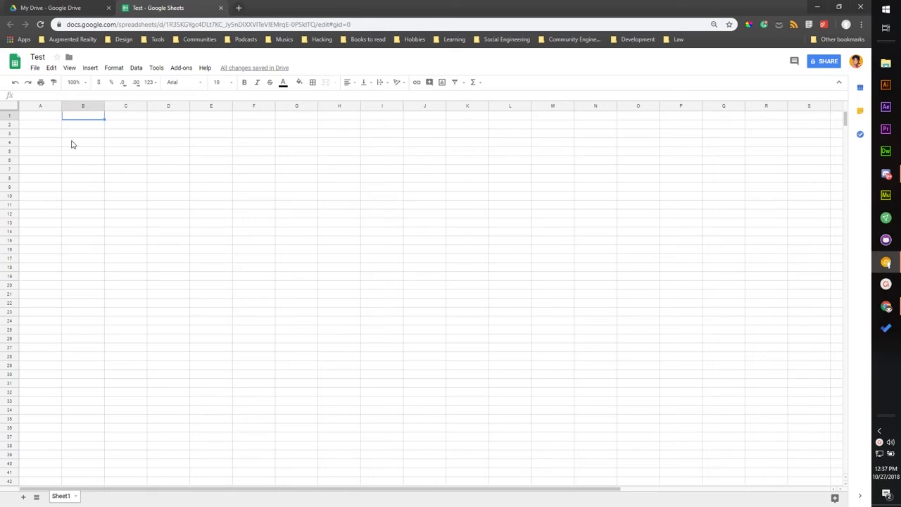
{"action": "left_click", "coordinate": [71, 144]}
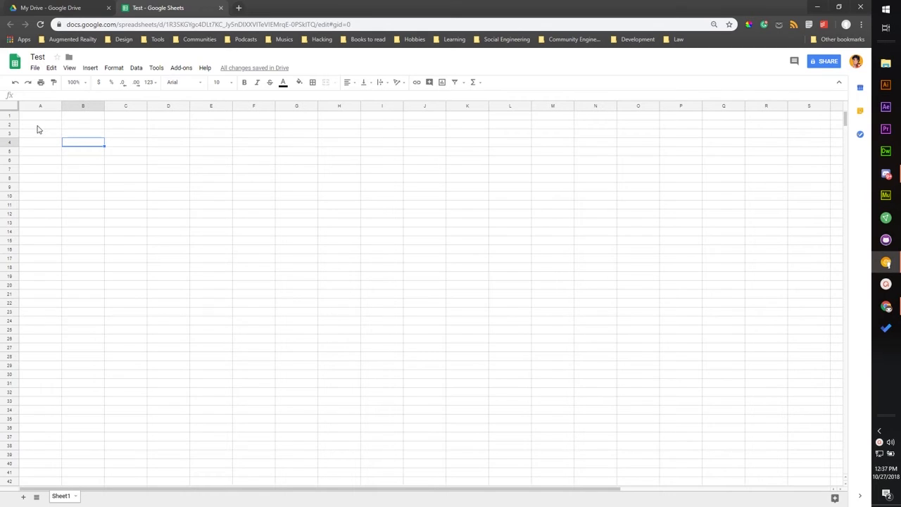
Step: Add two blank sheets to the Test spreadsheet
{"action": "left_click", "coordinate": [23, 498]}
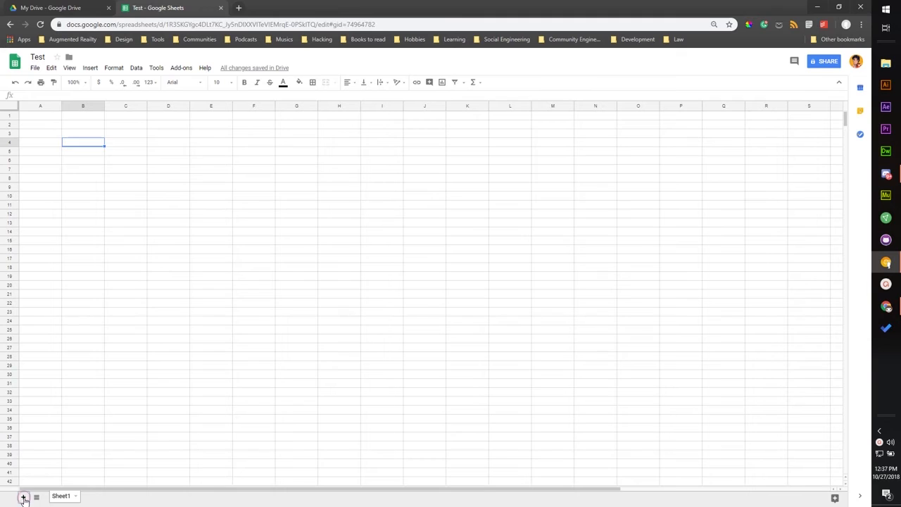
{"action": "left_click", "coordinate": [23, 497]}
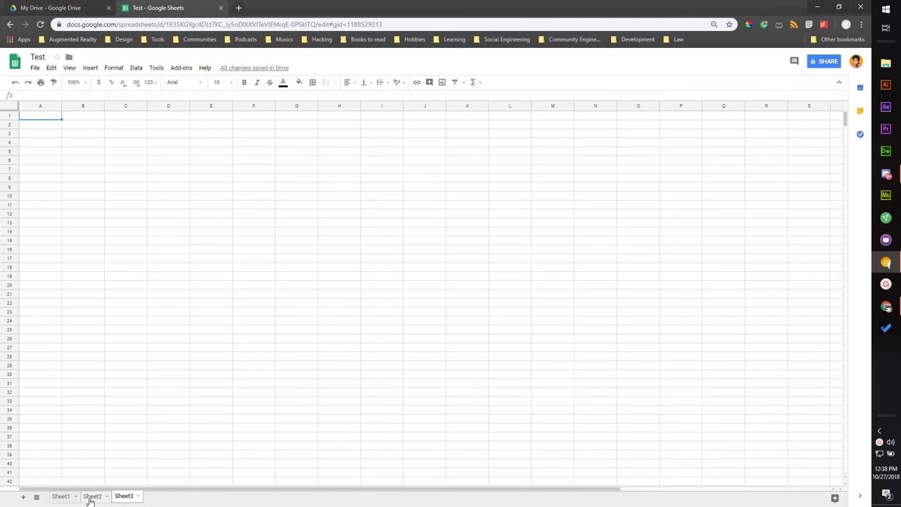
Step: View the options available for Sheet3, and return to Sheet1 to view the options for column A
{"action": "left_click", "coordinate": [138, 497]}
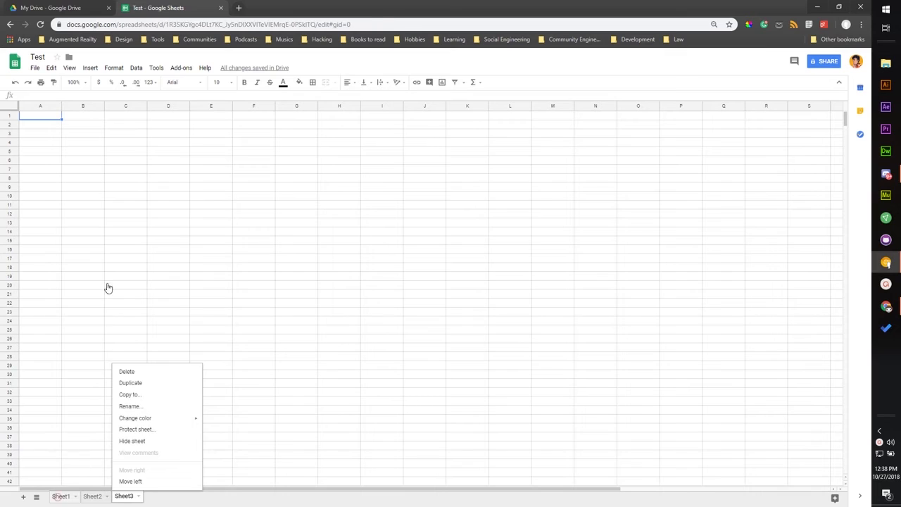
{"action": "left_click", "coordinate": [60, 496]}
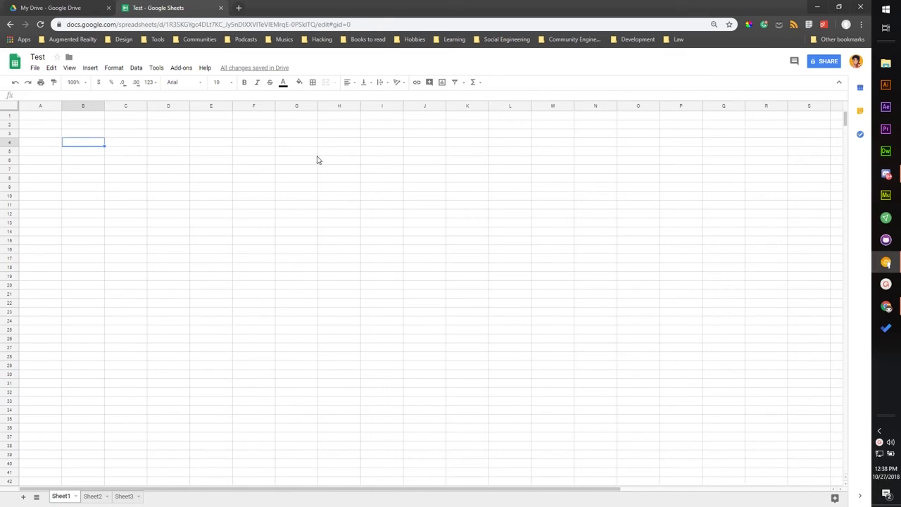
{"action": "left_click", "coordinate": [50, 109]}
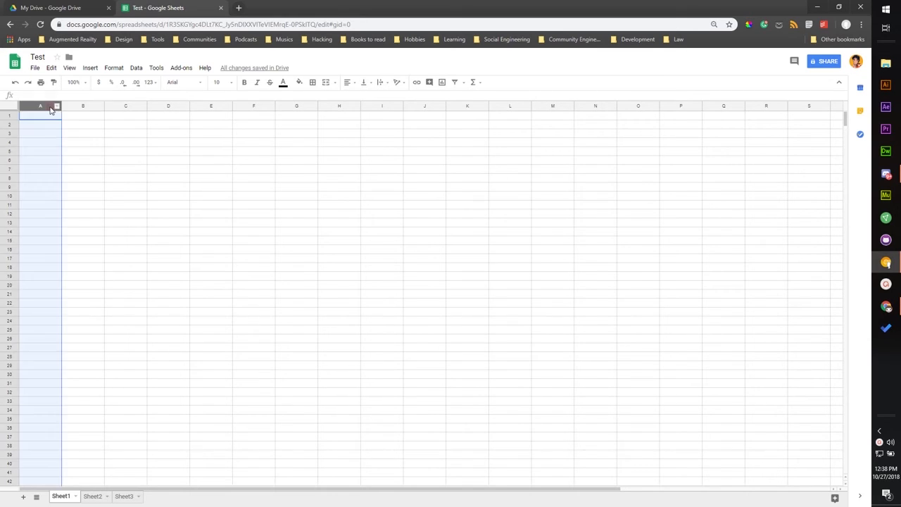
{"action": "left_click", "coordinate": [57, 106]}
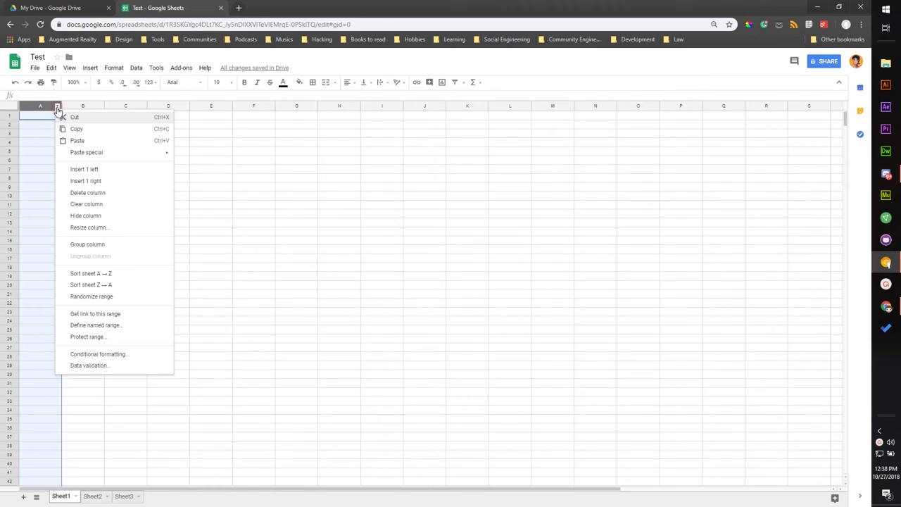
{"action": "left_click", "coordinate": [24, 151]}
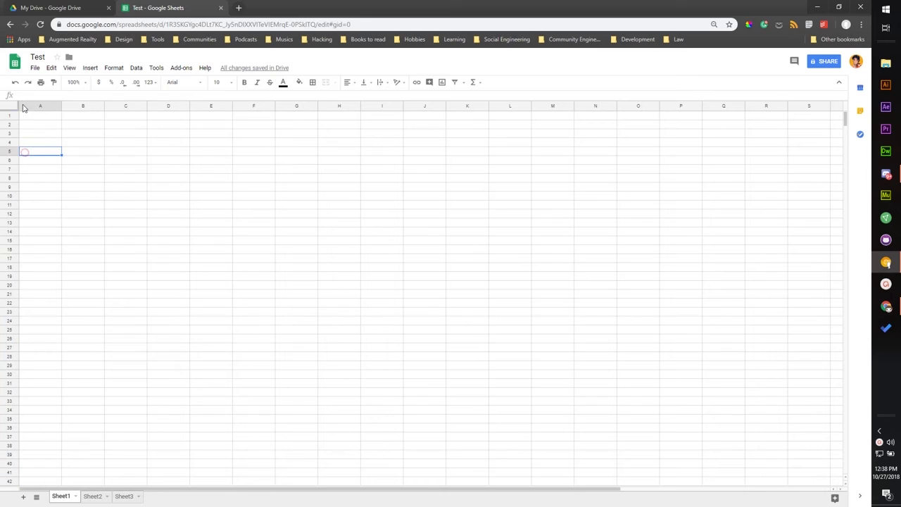
Step: Enter the headings Name in cell A1 and Object in cell C1 of Sheet1
{"action": "left_click", "coordinate": [41, 118]}
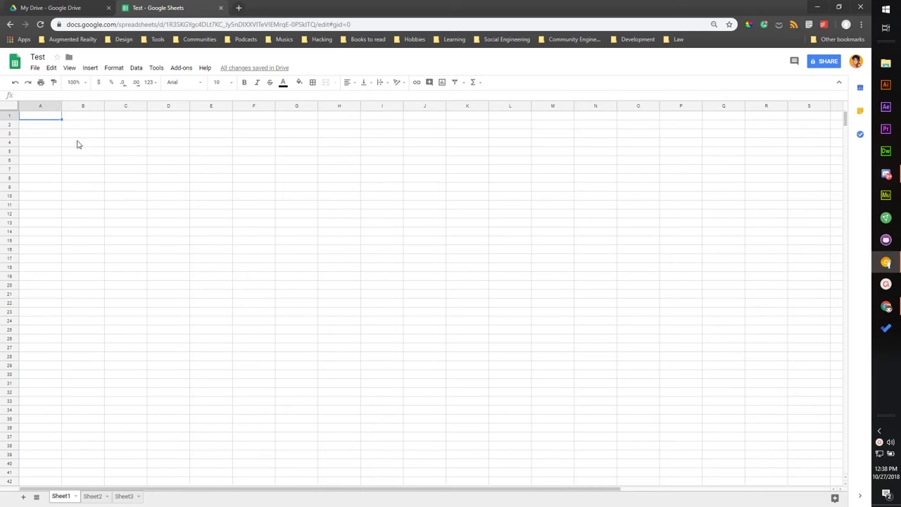
{"action": "double_click", "coordinate": [29, 117]}
{"action": "type", "text": "me"}
{"action": "left_click", "coordinate": [121, 118]}
{"action": "double_click", "coordinate": [121, 118]}
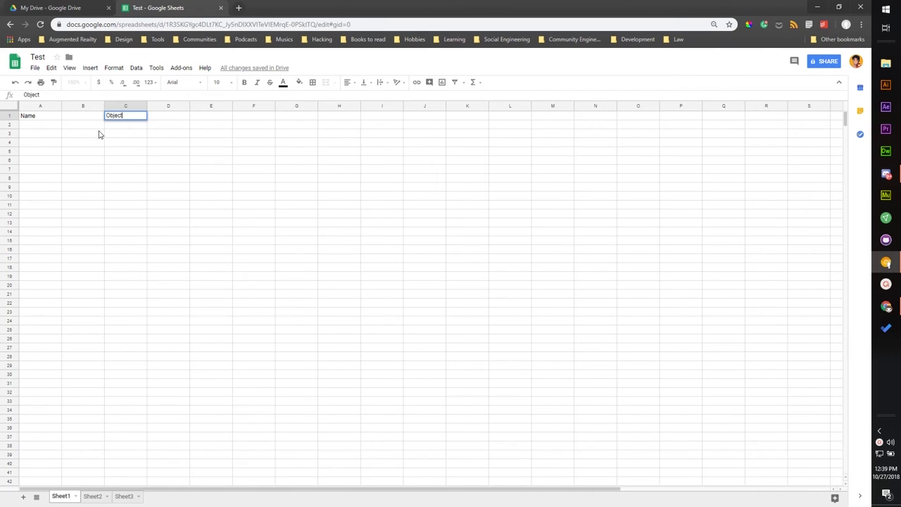
{"action": "left_click", "coordinate": [96, 137]}
{"action": "left_click", "coordinate": [209, 117]}
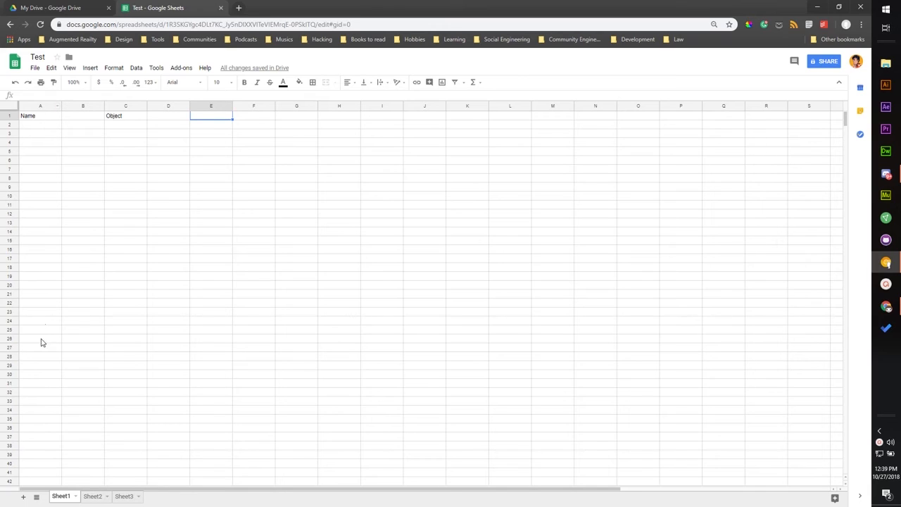
Step: Fill the whole of column A with a dark red background colour
{"action": "scroll", "coordinate": [38, 359], "scroll_direction": "down", "scroll_amount": 5}
{"action": "scroll", "coordinate": [38, 359], "scroll_direction": "up", "scroll_amount": 5}
{"action": "left_click", "coordinate": [49, 116]}
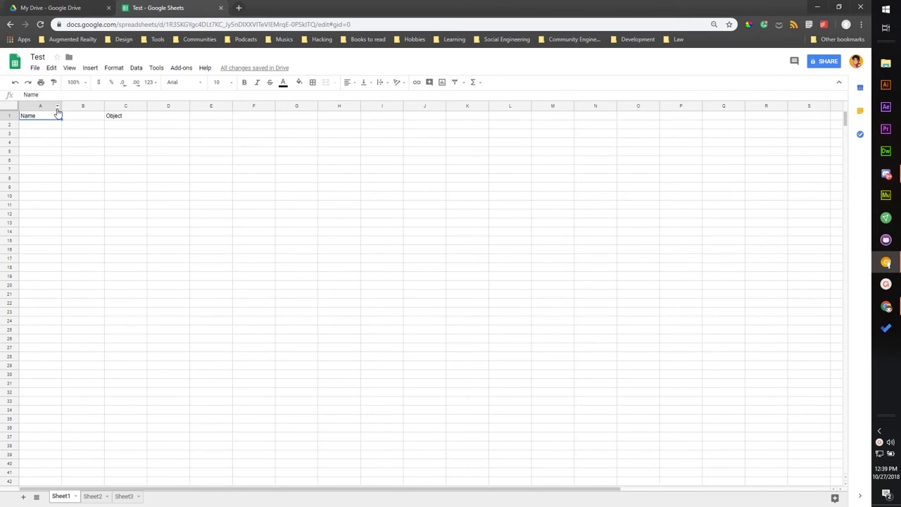
{"action": "left_click", "coordinate": [57, 108]}
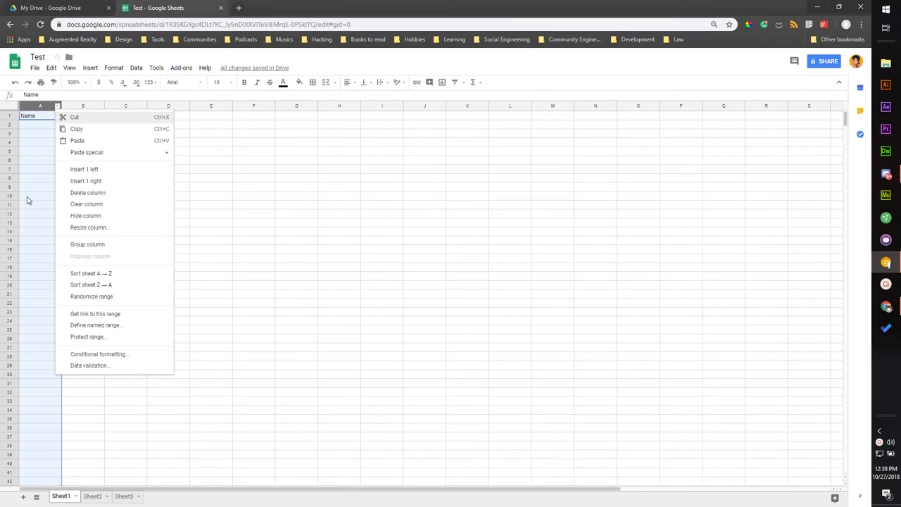
{"action": "left_click", "coordinate": [301, 83]}
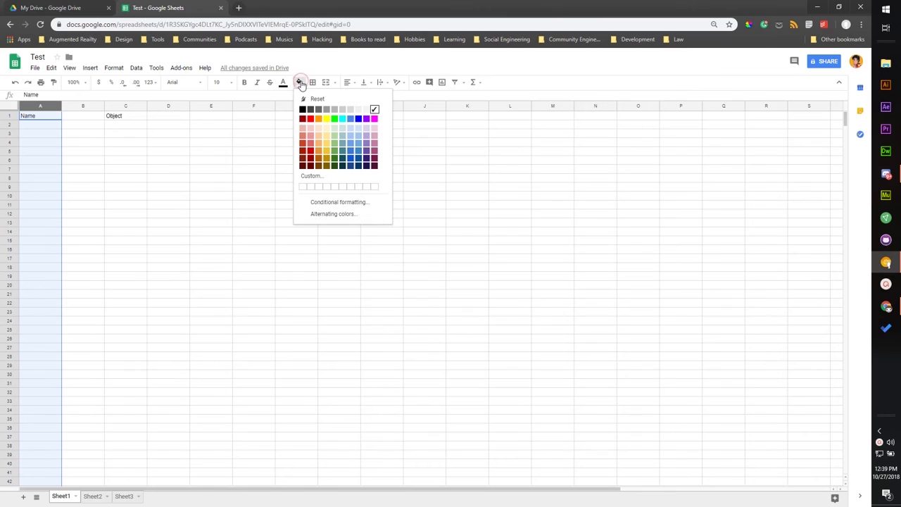
{"action": "left_click", "coordinate": [311, 152]}
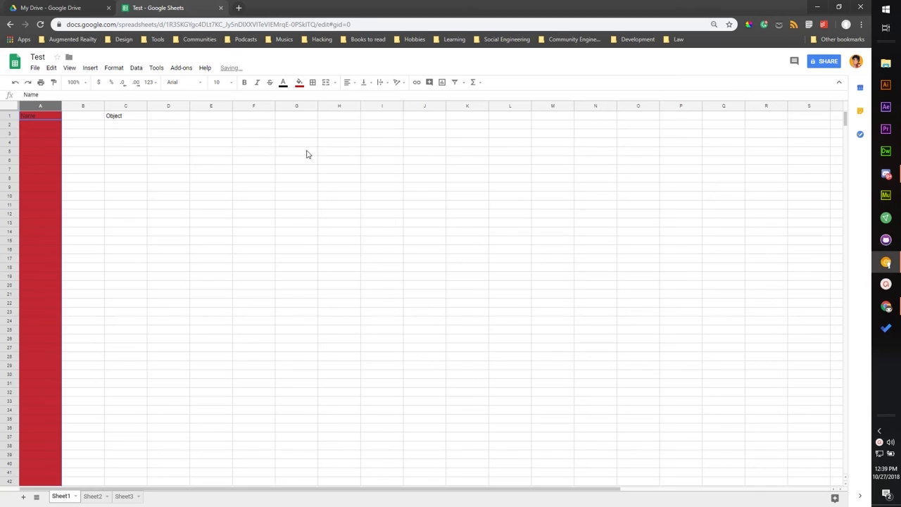
{"action": "left_click", "coordinate": [72, 169]}
{"action": "scroll", "coordinate": [51, 366], "scroll_direction": "down", "scroll_amount": 13}
{"action": "scroll", "coordinate": [52, 371], "scroll_direction": "up", "scroll_amount": 13}
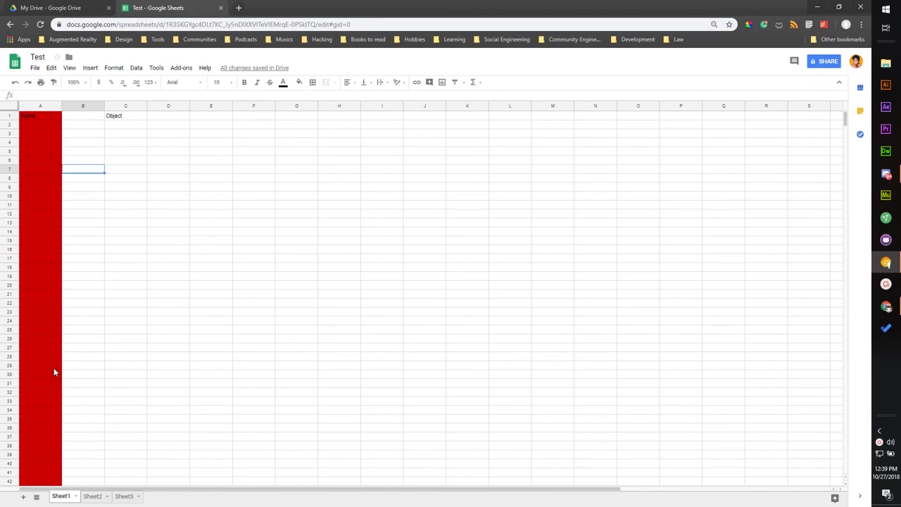
{"action": "scroll", "coordinate": [34, 433], "scroll_direction": "down", "scroll_amount": 12}
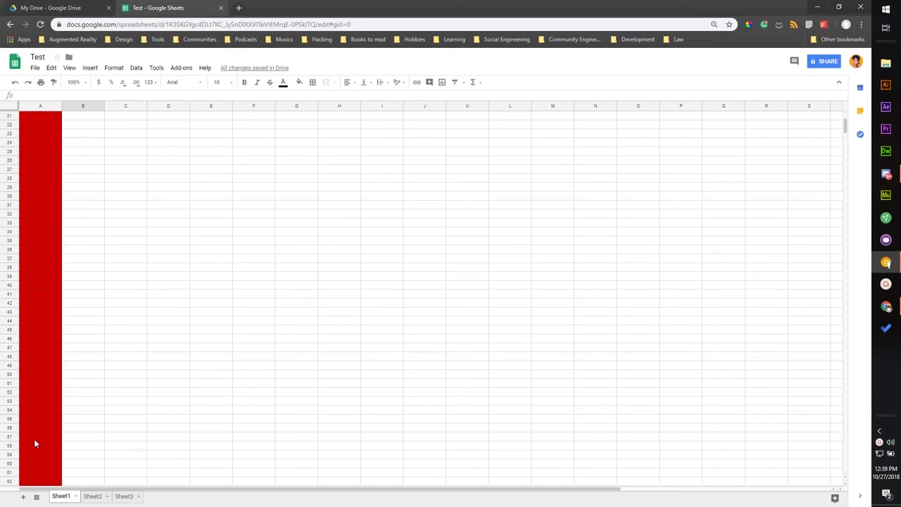
{"action": "scroll", "coordinate": [39, 421], "scroll_direction": "up", "scroll_amount": 12}
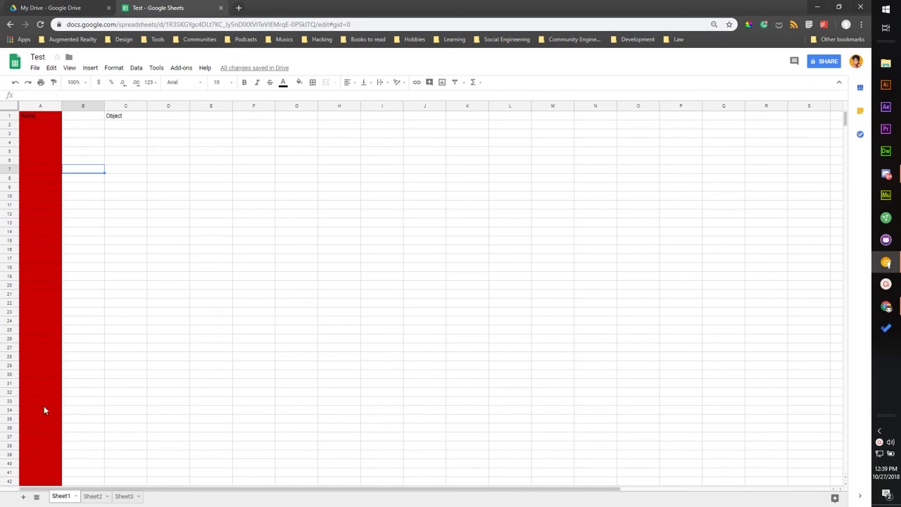
Step: Format the Name heading text in cell A1 as white and bold
{"action": "left_click", "coordinate": [29, 119]}
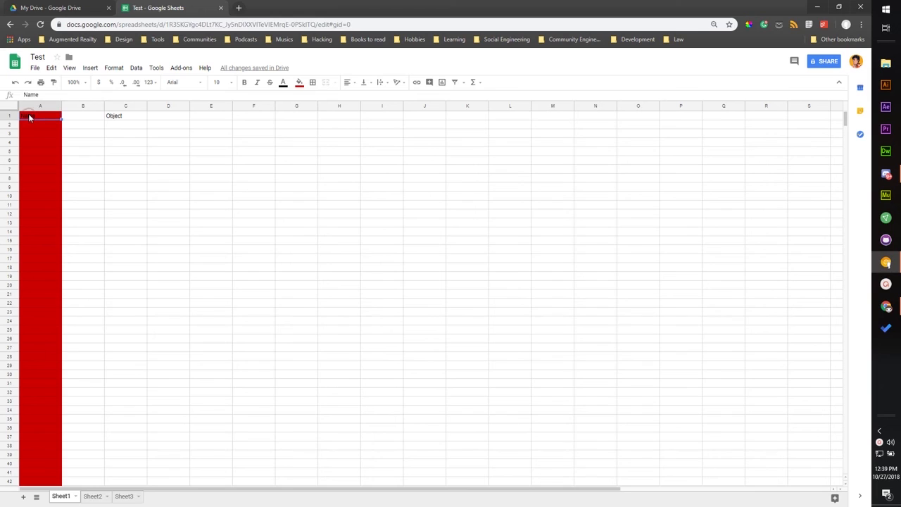
{"action": "double_click", "coordinate": [29, 114]}
{"action": "left_click_drag", "start_coordinate": [43, 94], "coordinate": [16, 94]}
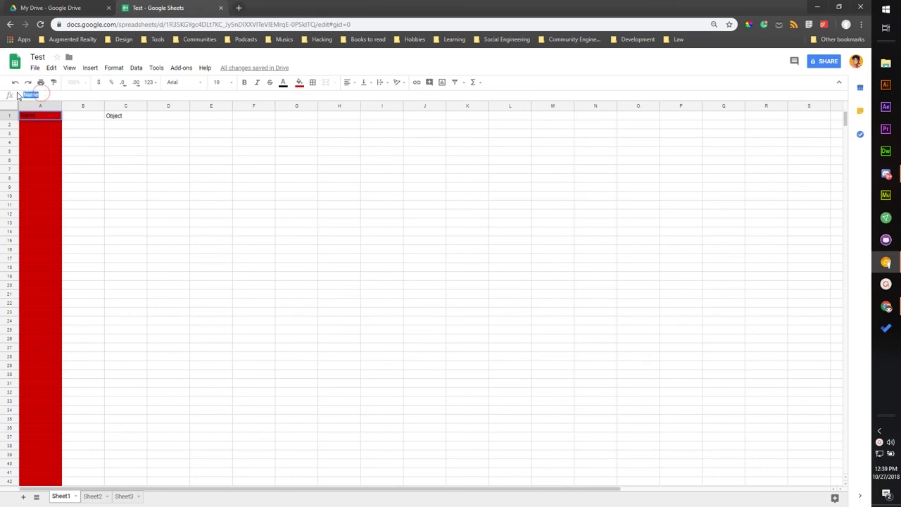
{"action": "left_click", "coordinate": [284, 84]}
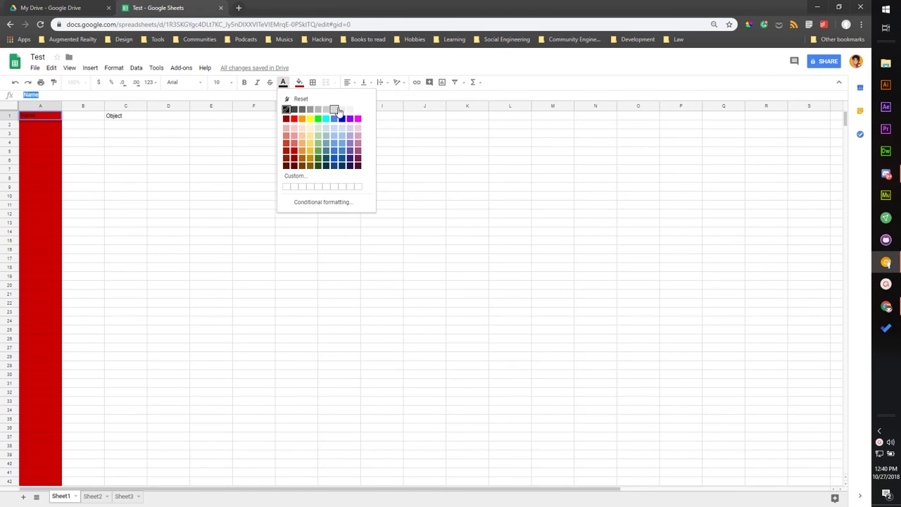
{"action": "left_click", "coordinate": [359, 112]}
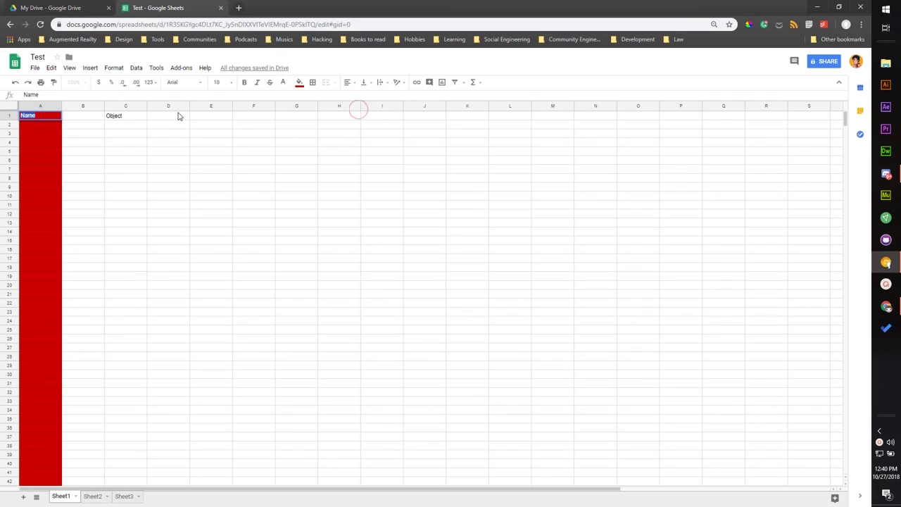
{"action": "left_click", "coordinate": [244, 82]}
{"action": "left_click", "coordinate": [102, 152]}
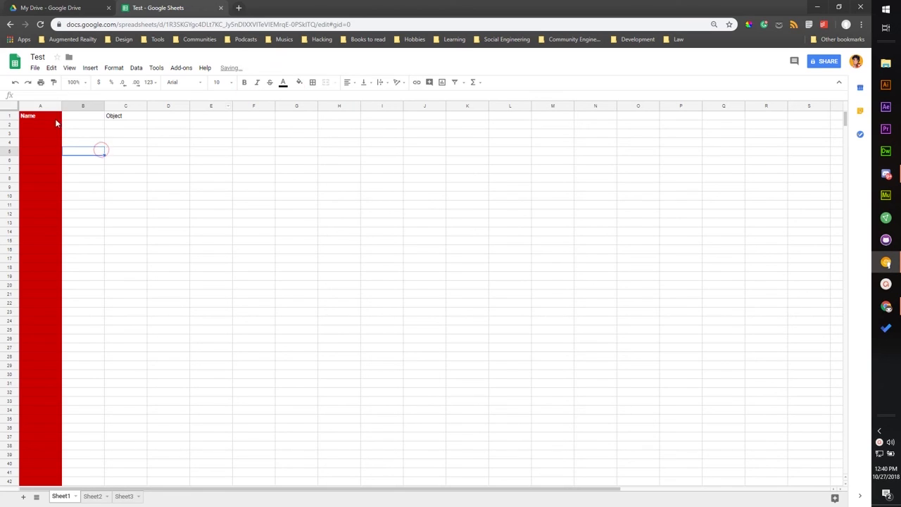
{"action": "scroll", "coordinate": [54, 400], "scroll_direction": "down", "scroll_amount": 5}
{"action": "scroll", "coordinate": [54, 400], "scroll_direction": "up", "scroll_amount": 5}
{"action": "left_click", "coordinate": [214, 117]}
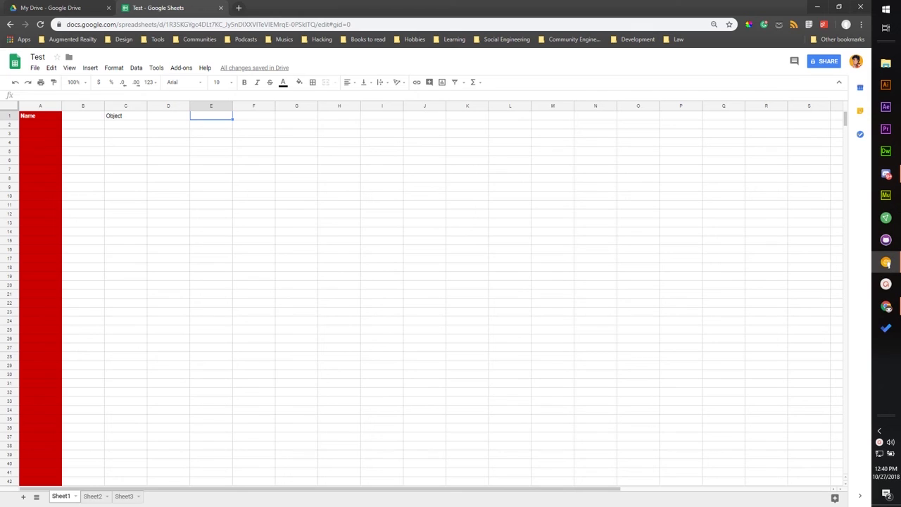
{"action": "key", "text": "alt+Tab"}
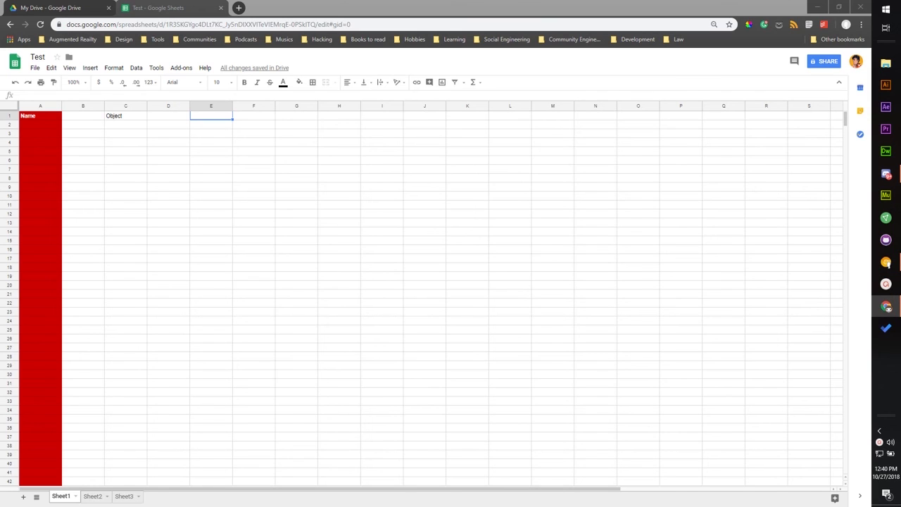